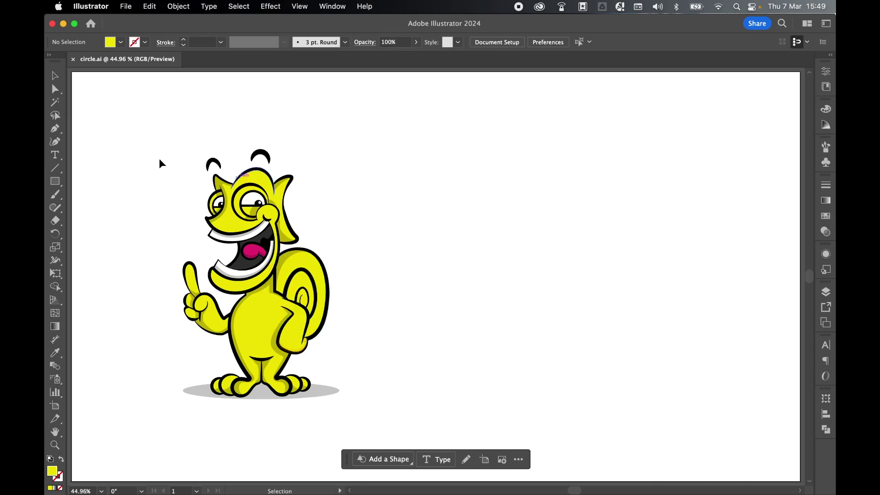
Step: Select the cartoon character, drag it up and right, and group its parts into one object
left_click_drag(158, 170, 365, 399)
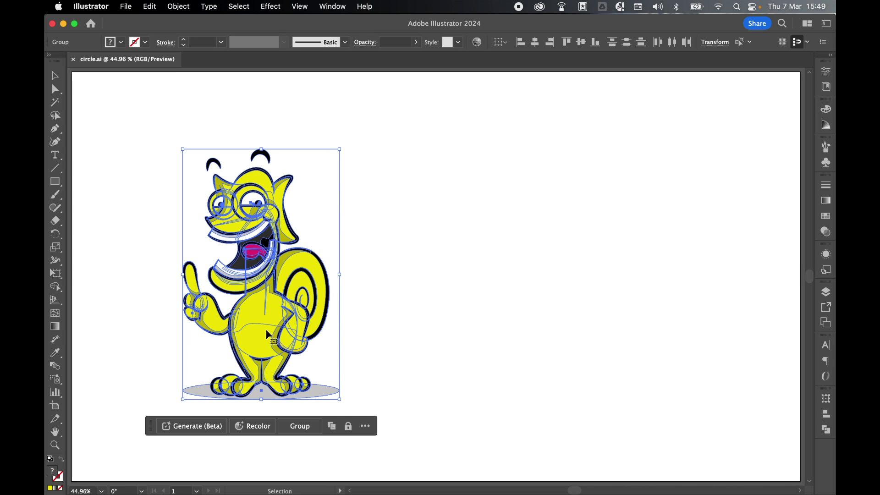
left_click_drag(286, 339, 316, 340)
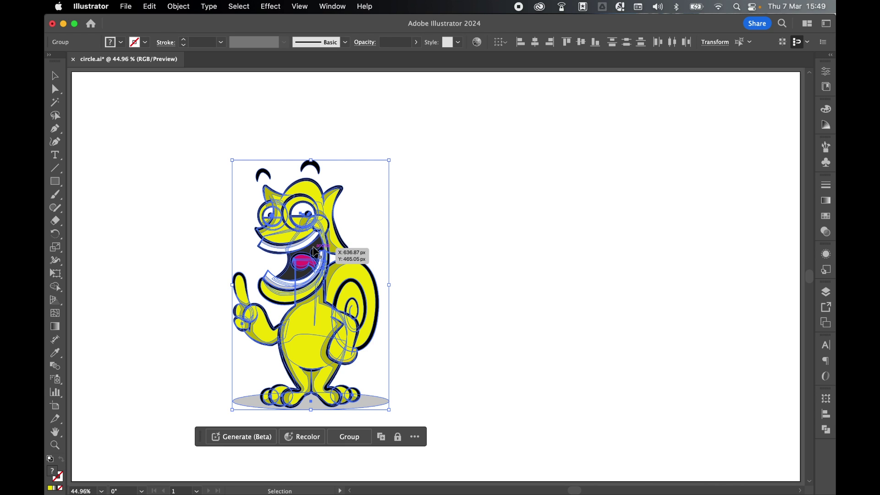
right_click(316, 252)
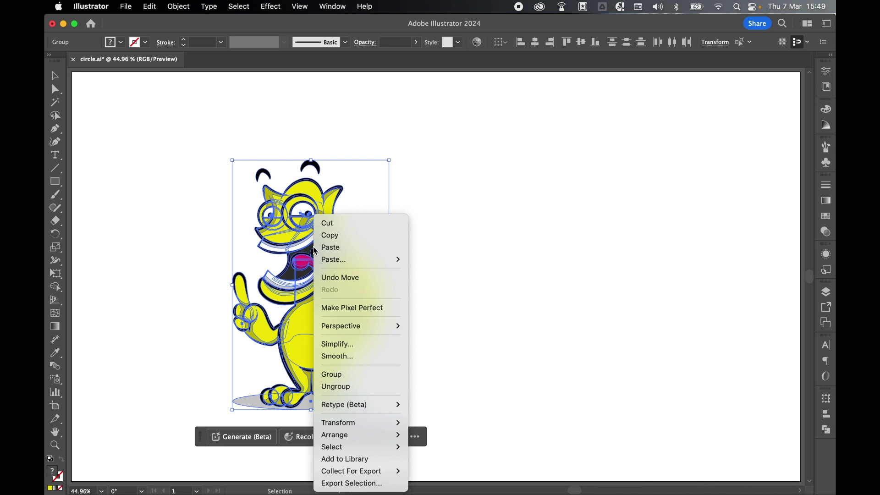
left_click(351, 371)
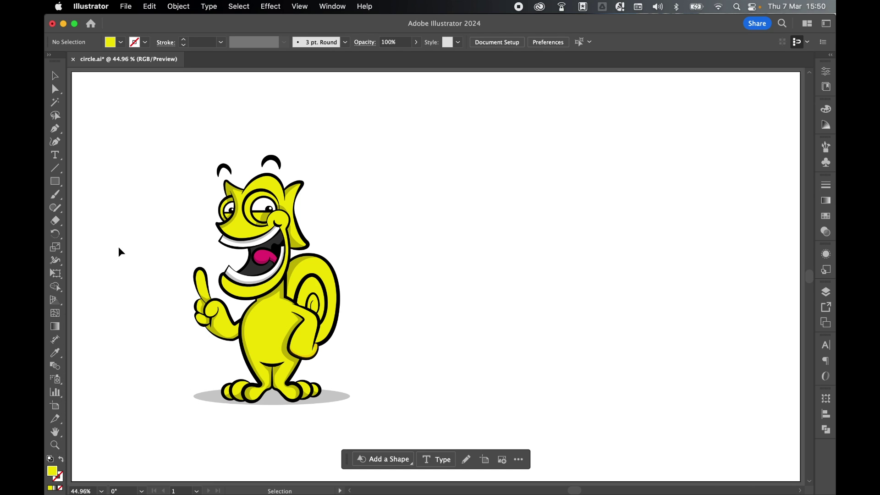
Step: Draw a 544 px yellow circle to the right of the character with the Ellipse tool
left_click_drag(55, 181, 89, 207)
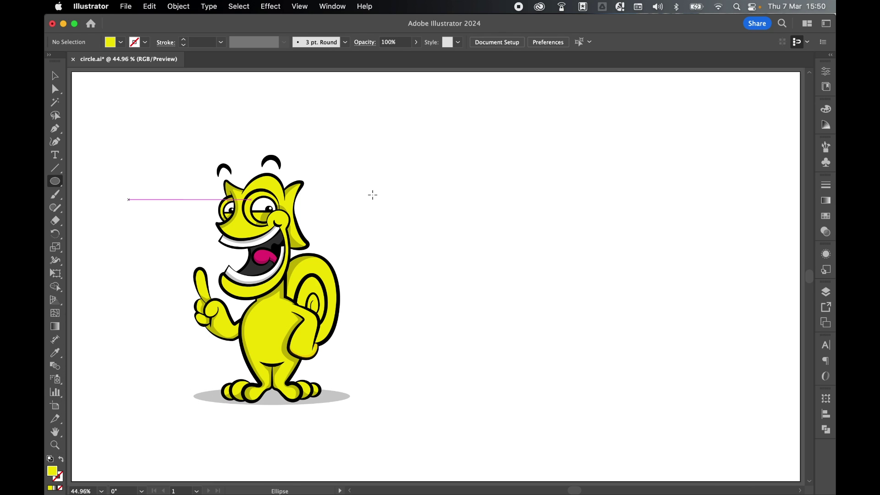
left_click_drag(391, 173, 598, 369)
left_click(56, 76)
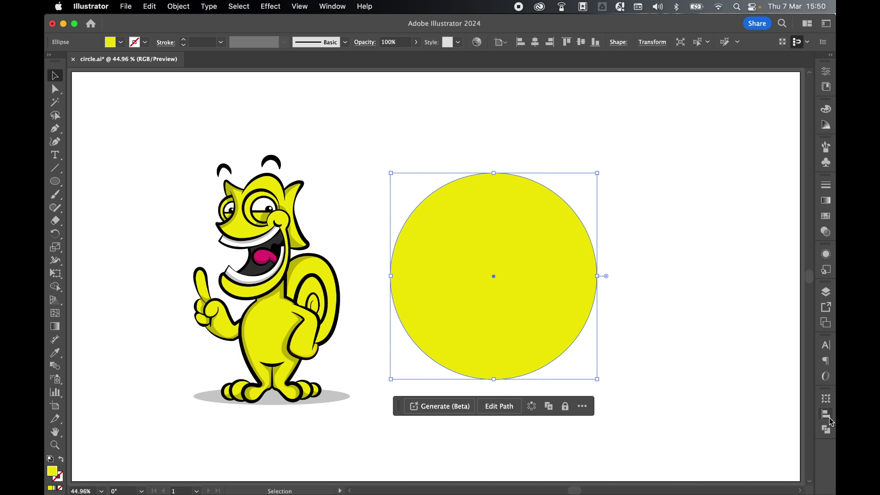
Step: Centre the circle horizontally on the artboard using Align to Artboard
left_click(826, 415)
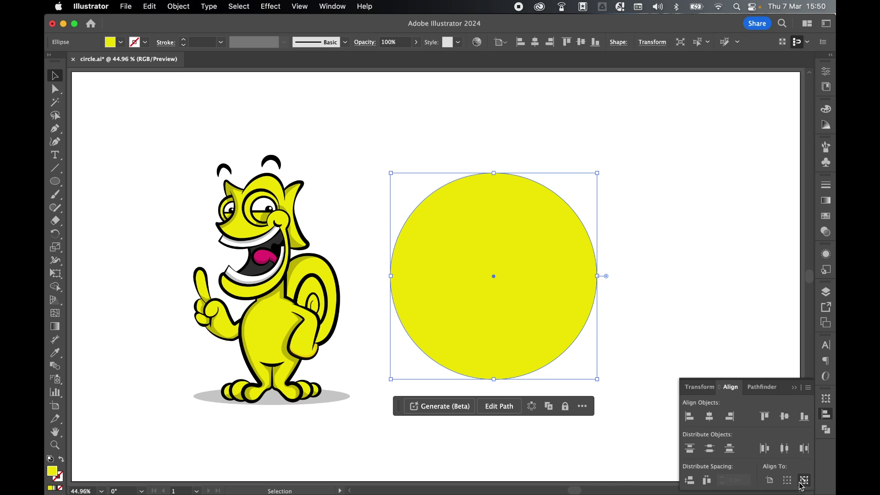
left_click(769, 480)
left_click(710, 417)
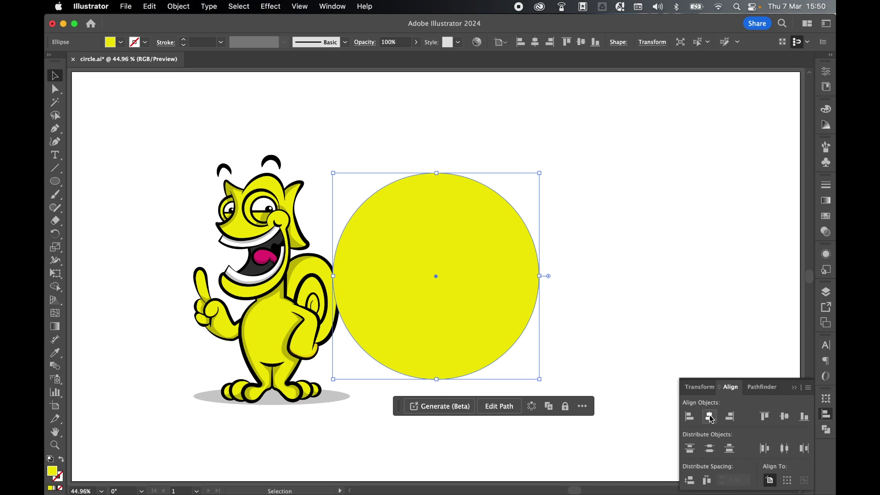
left_click(710, 297)
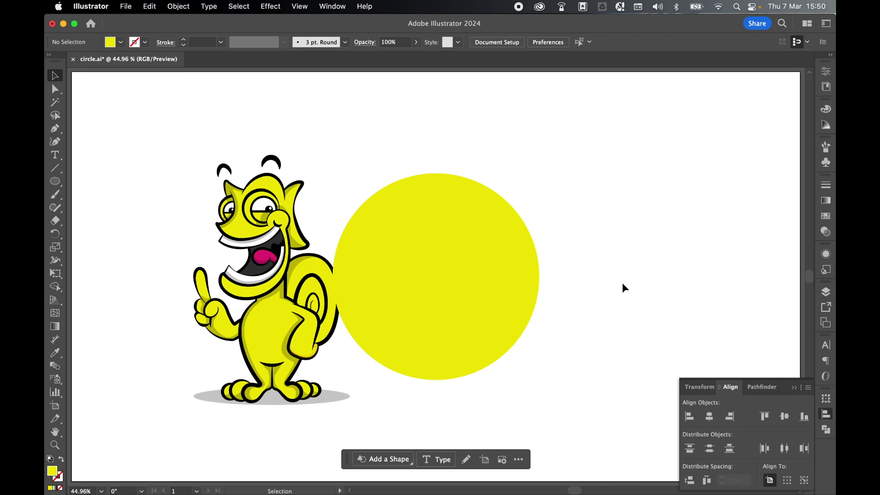
left_click(520, 266)
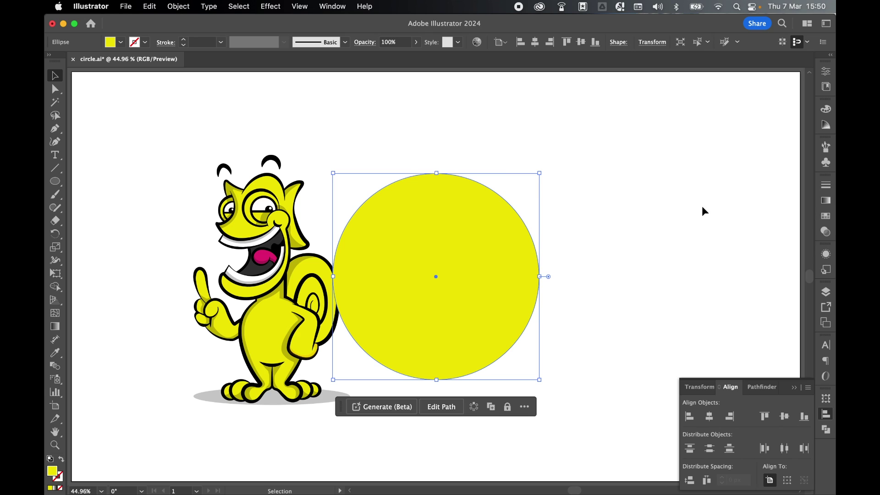
Step: Fill the circle with an orange-red swatch
left_click(826, 216)
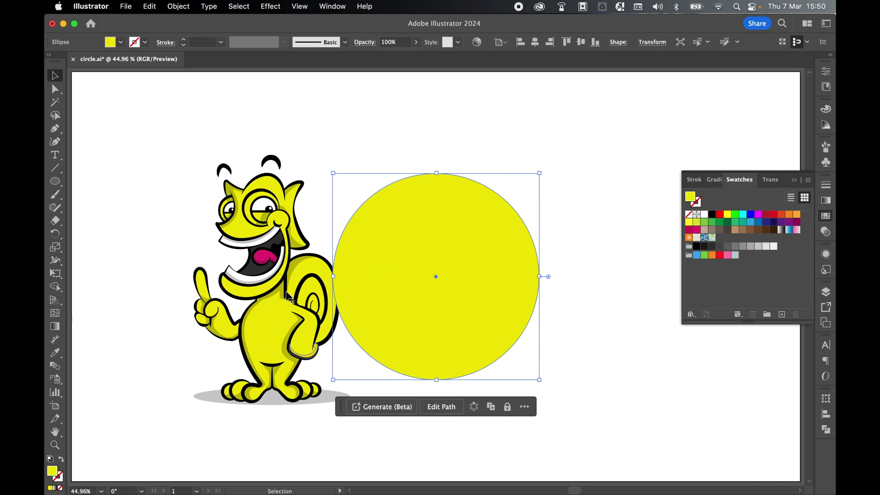
left_click(782, 215)
left_click(825, 216)
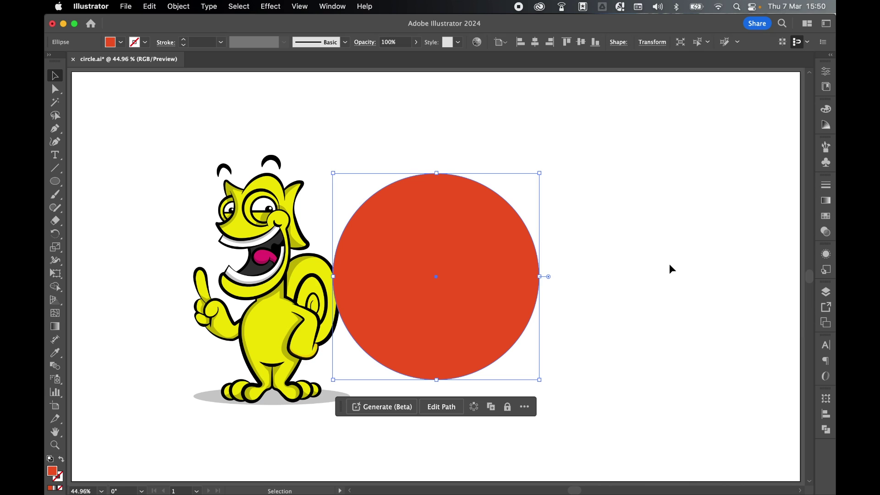
Step: Bring the cartoon character in front of the circle with Arrange > Bring to Front
left_click(608, 271)
left_click(279, 215)
right_click(280, 216)
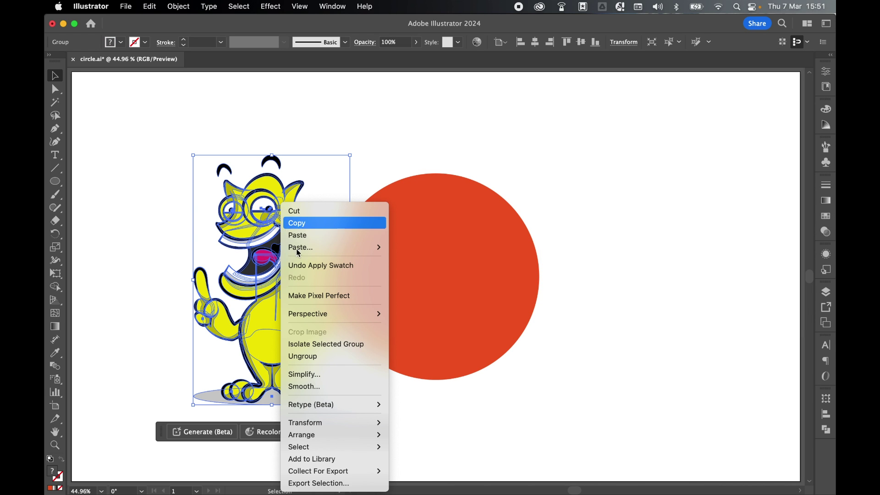
mouse_move(338, 435)
left_click(445, 433)
Step: Move the character onto the orange circle, scale it down and nudge it slightly up
left_click_drag(257, 287, 424, 317)
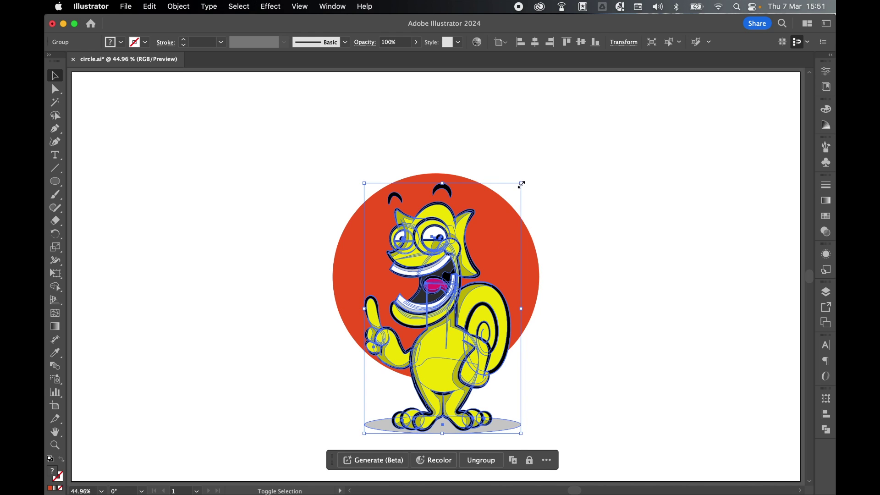
left_click_drag(521, 183, 508, 196)
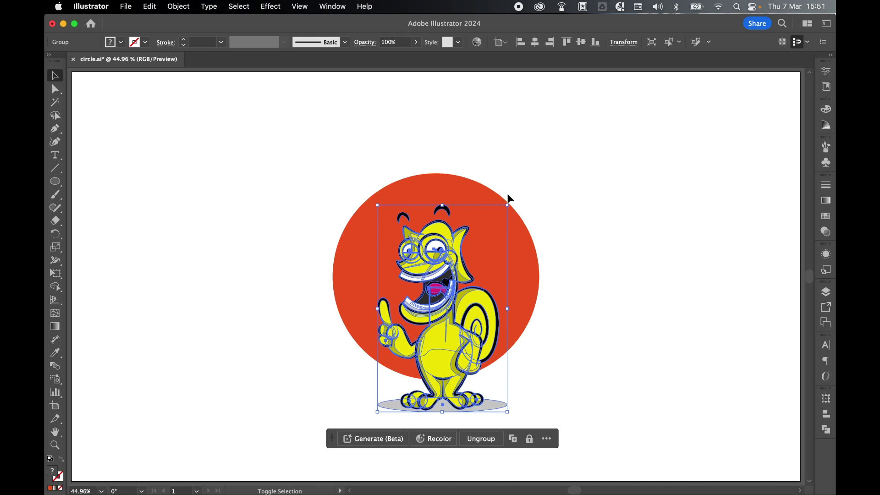
left_click_drag(430, 291, 424, 276)
left_click(602, 258)
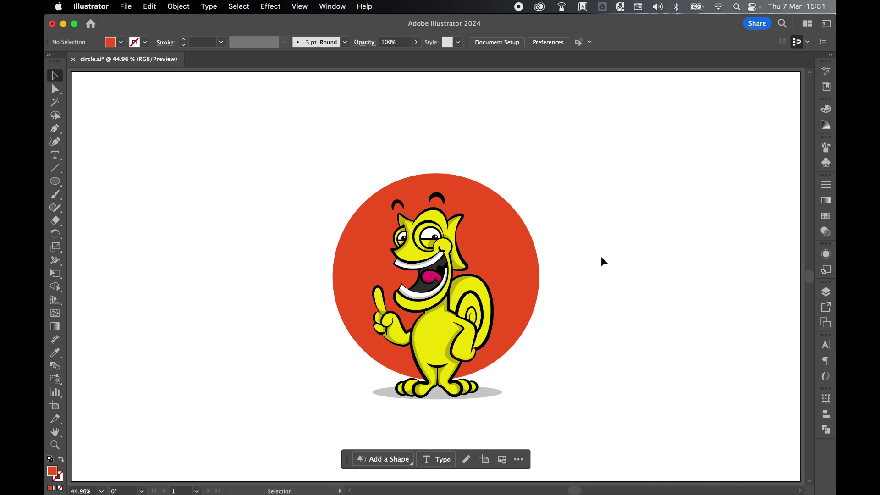
Step: Copy the orange circle and Paste in Place so a duplicate sits exactly over it
left_click(517, 248)
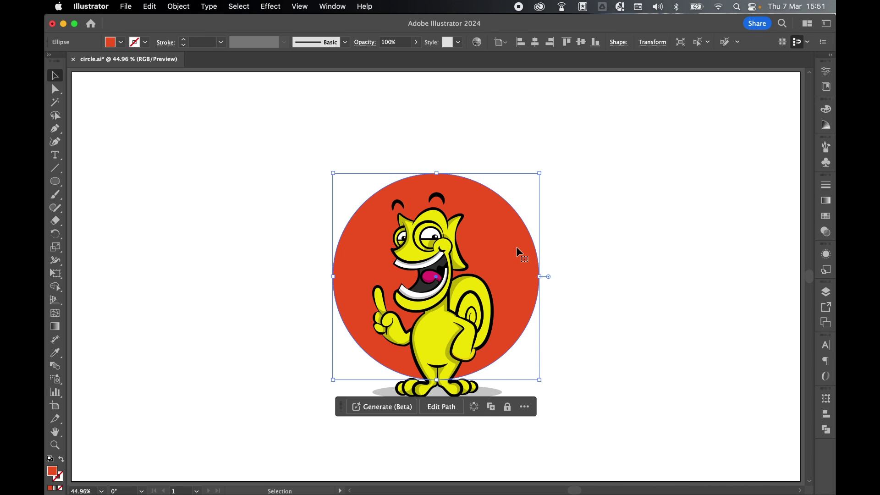
left_click(150, 6)
left_click(155, 65)
left_click(150, 6)
left_click(159, 112)
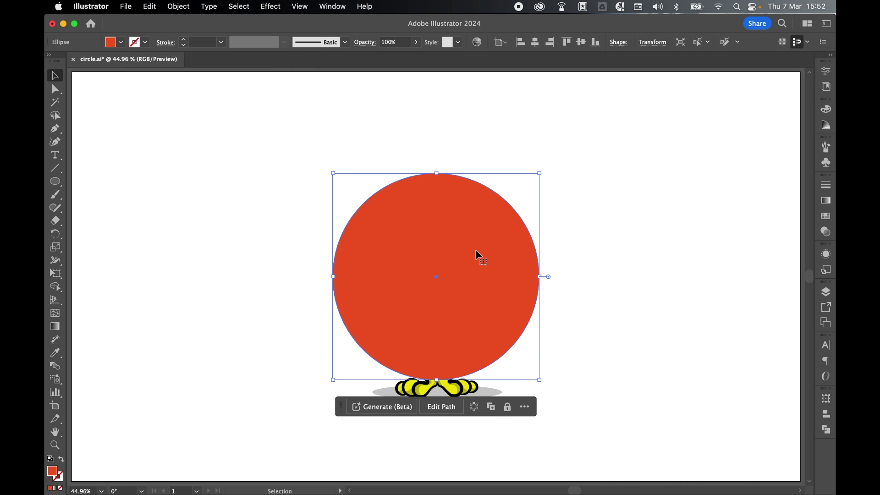
Step: Fill the duplicate circle with a light-blue swatch, leaving only the character's feet visible
left_click(825, 216)
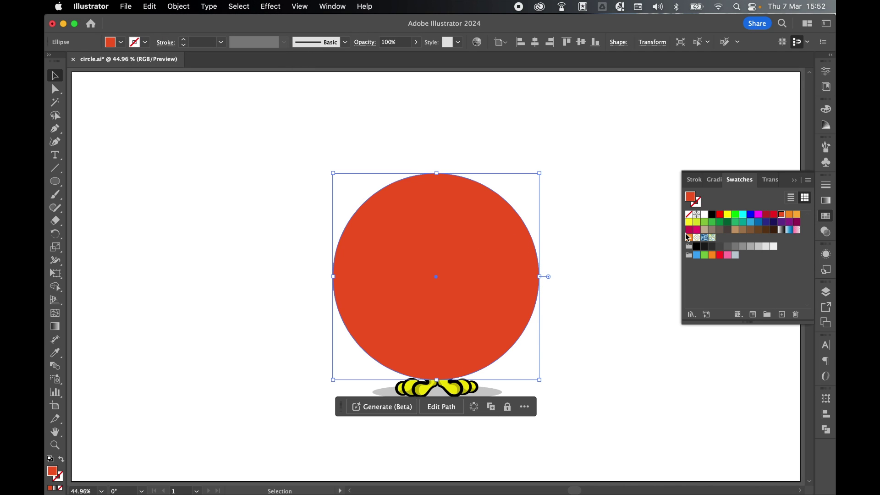
left_click(751, 223)
left_click(597, 298)
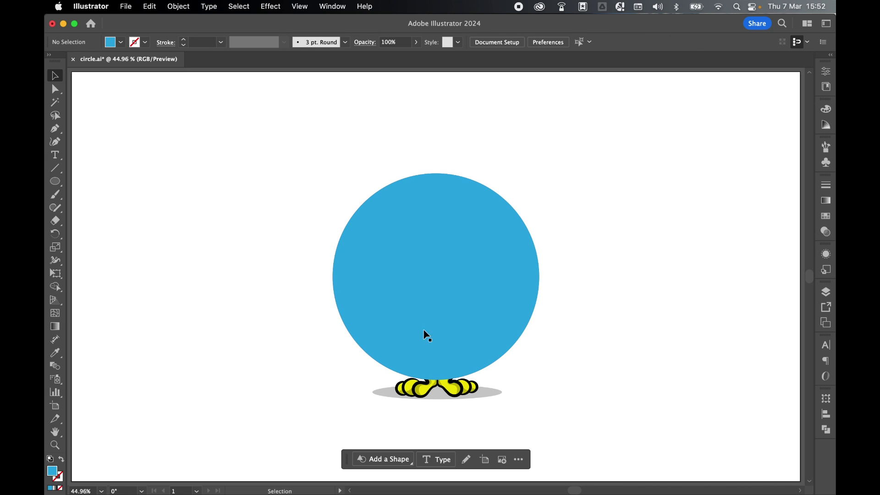
left_click(437, 323)
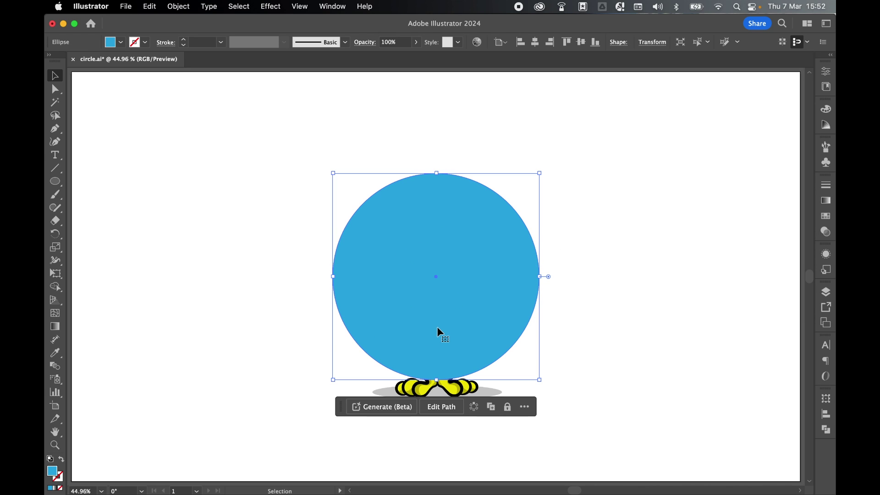
Step: Shift-select the character with the blue circle and apply Object > Clipping Mask > Make
key("shift")
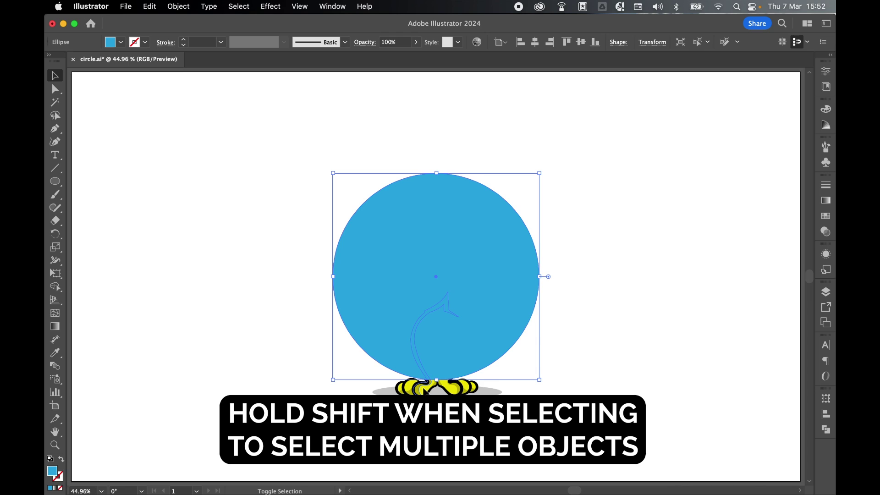
left_click(425, 390, "shift")
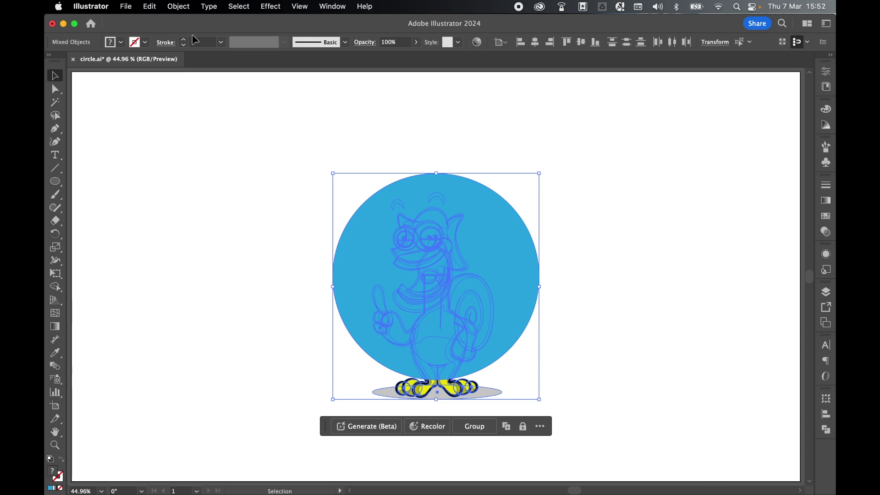
left_click(183, 6)
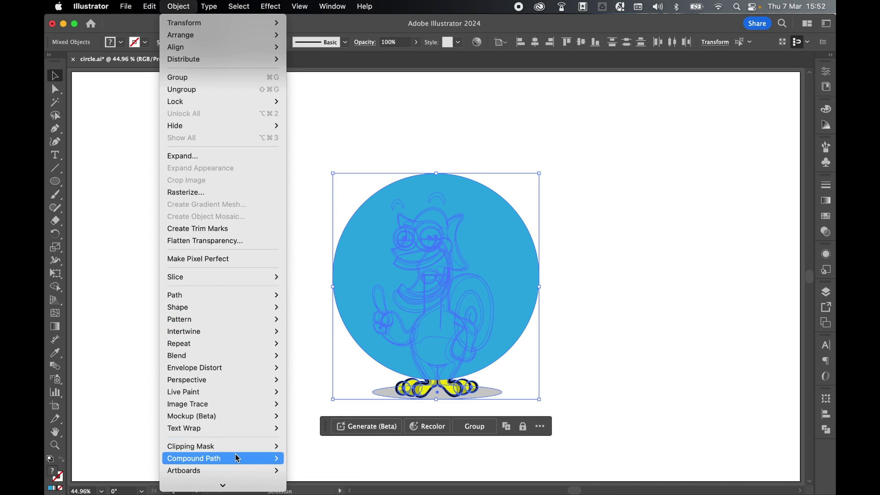
mouse_move(236, 448)
left_click(325, 452)
mouse_move(434, 248)
left_mouse_down()
mouse_move(371, 271)
mouse_move(385, 209)
mouse_move(433, 245)
mouse_move(385, 284)
mouse_move(394, 256)
mouse_move(433, 246)
left_mouse_up()
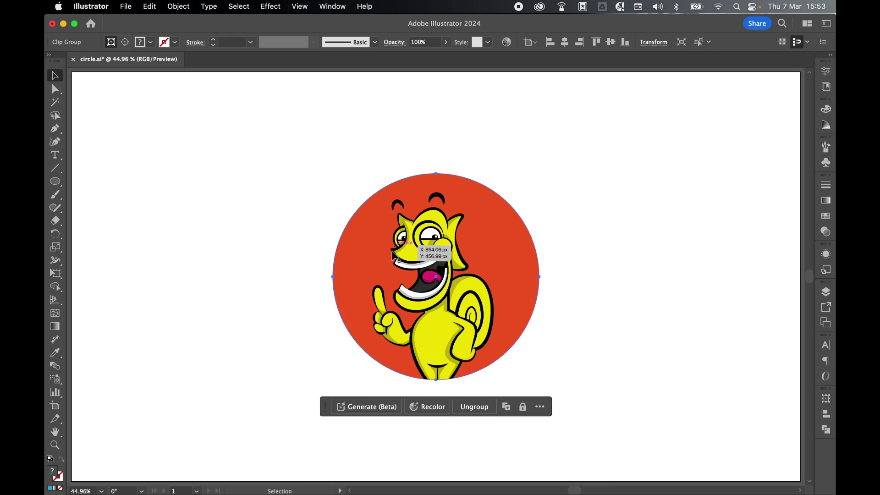
Step: Inside the isolated clip group, move the character down and left, then exit isolation mode
double_click(439, 252)
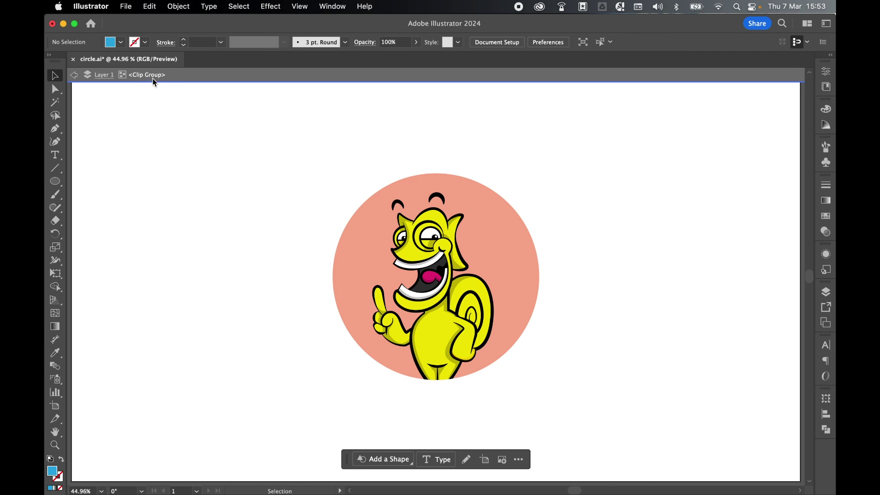
left_click_drag(430, 269, 445, 291)
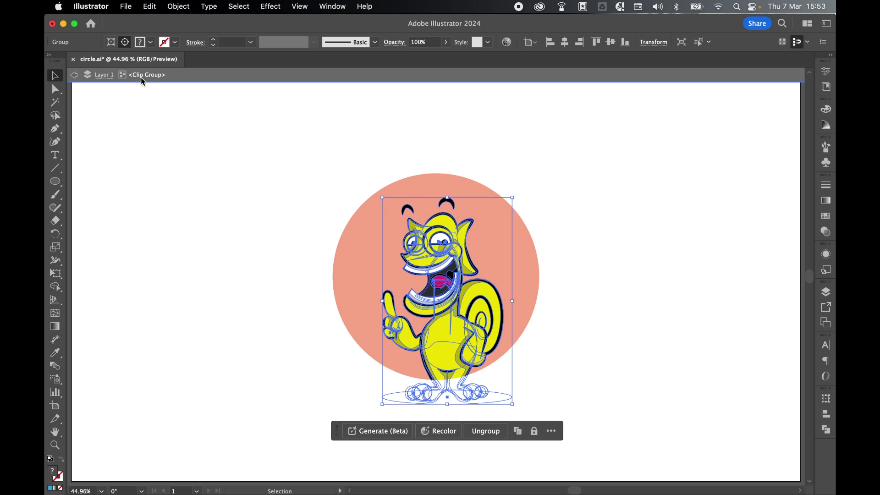
left_click(107, 77)
left_click(74, 77)
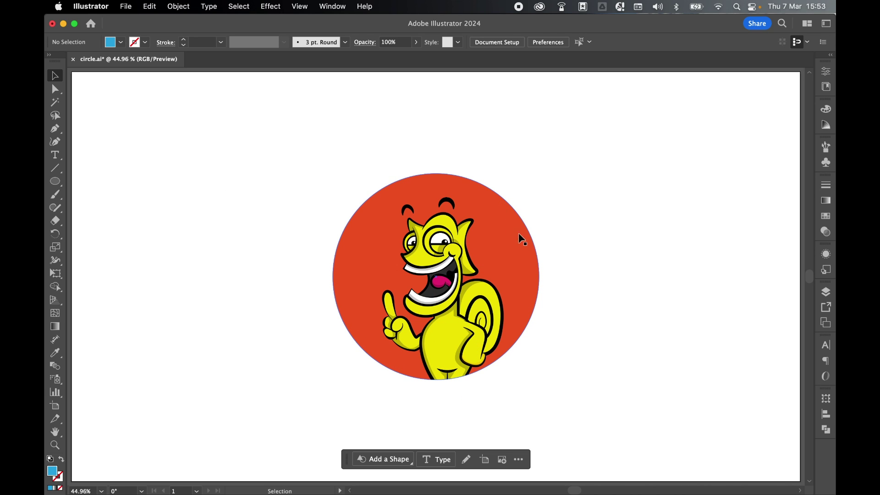
Step: Re-enter the clip group and drag the character higher so feet show and the head is cropped
double_click(436, 255)
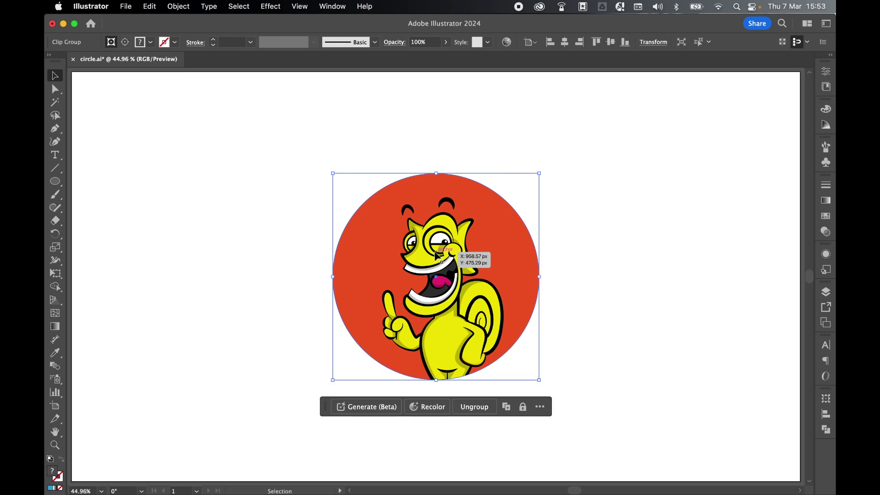
left_click(439, 253)
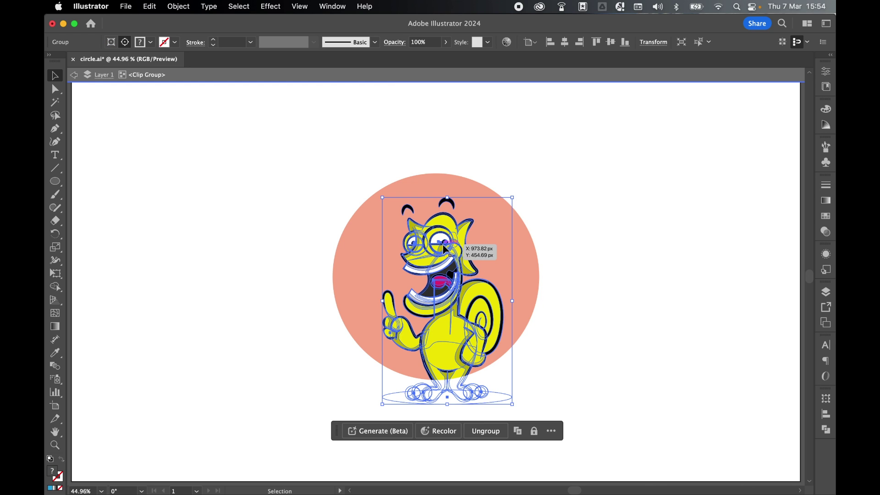
left_click_drag(444, 250, 434, 210)
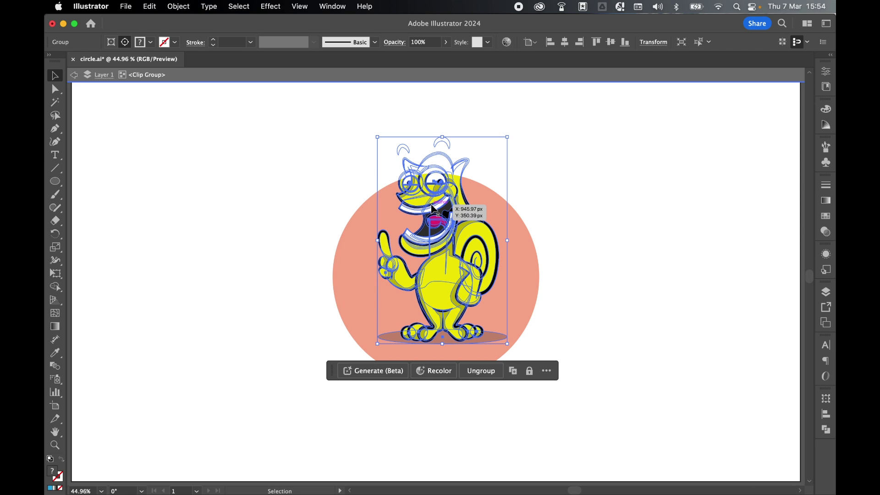
Step: Select the clip group and apply Object > Clipping Mask > Release to show the full character
left_click(103, 76)
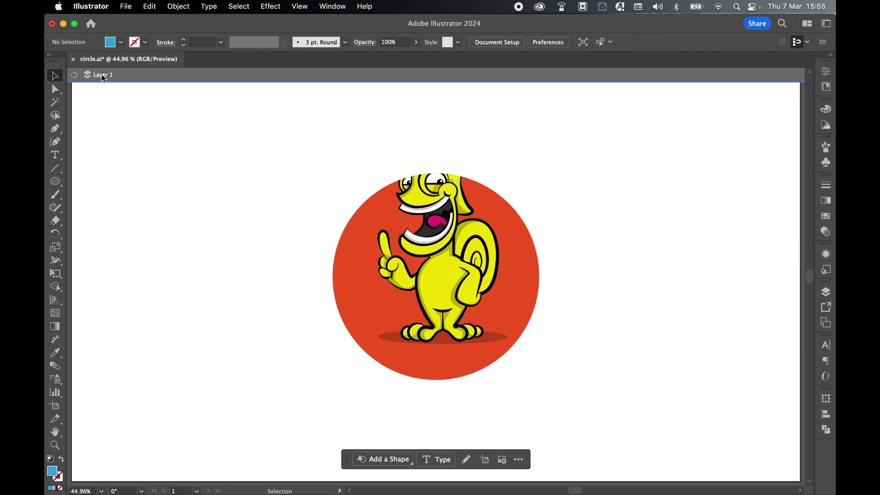
left_click(75, 78)
left_click(432, 204)
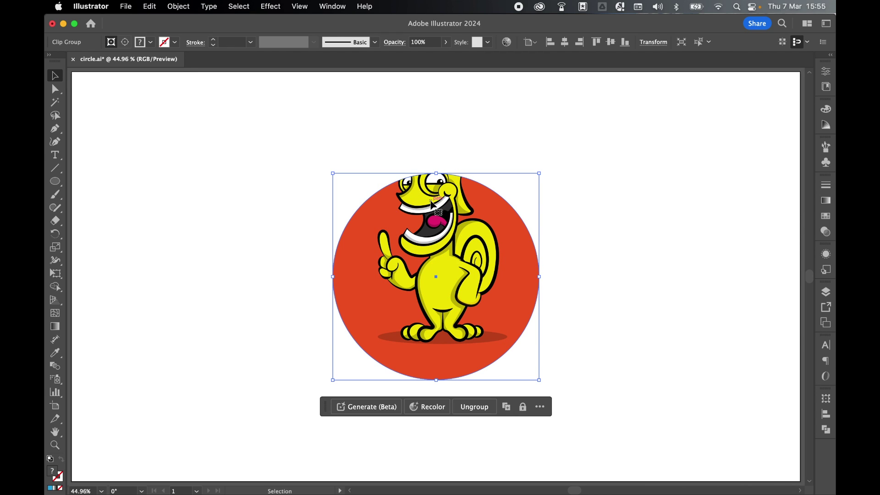
left_click(179, 6)
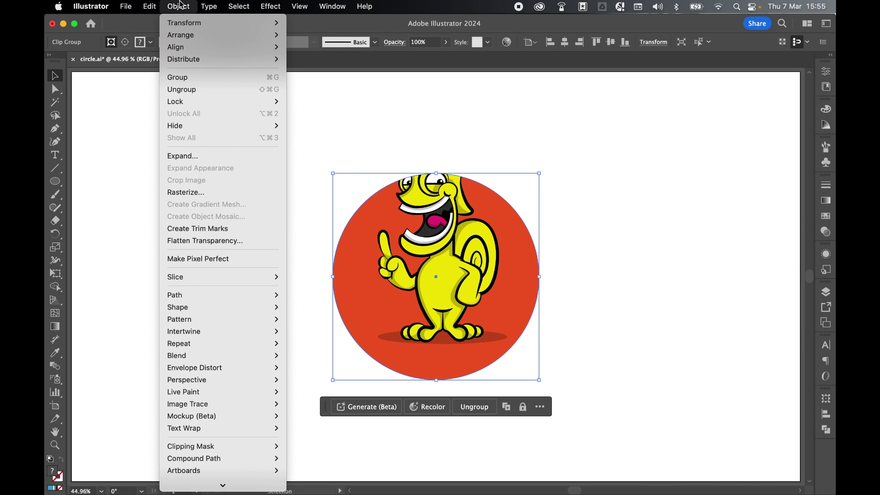
mouse_move(229, 446)
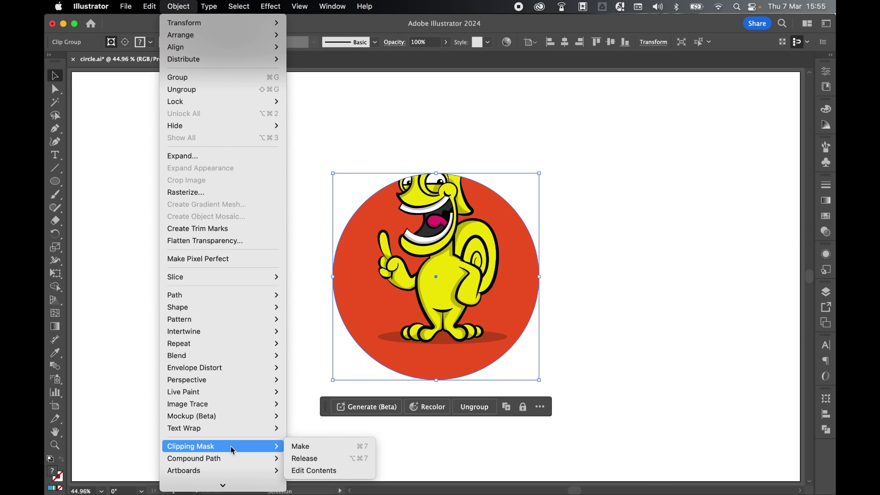
left_click(315, 456)
Step: Select the freed empty circle path and drag it off to the left
left_click(316, 457)
left_click(518, 215)
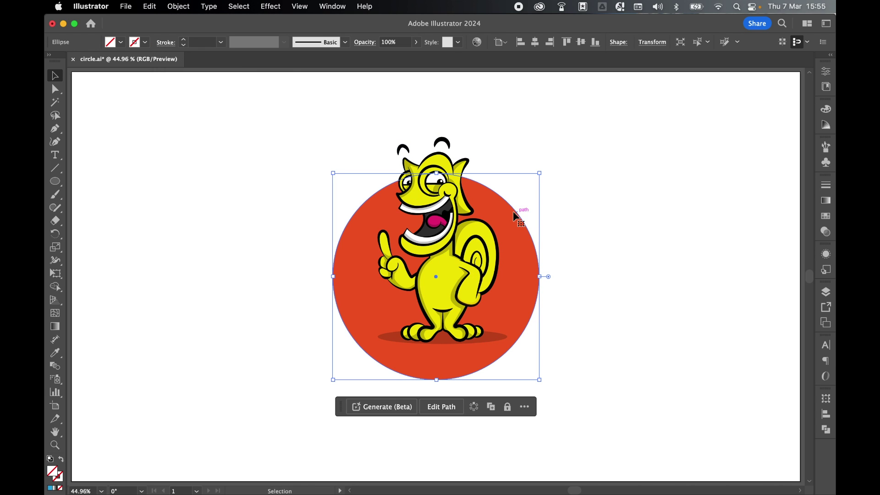
left_click_drag(517, 214, 414, 213)
Step: Fill the freed circle with a blue swatch
left_click(826, 217)
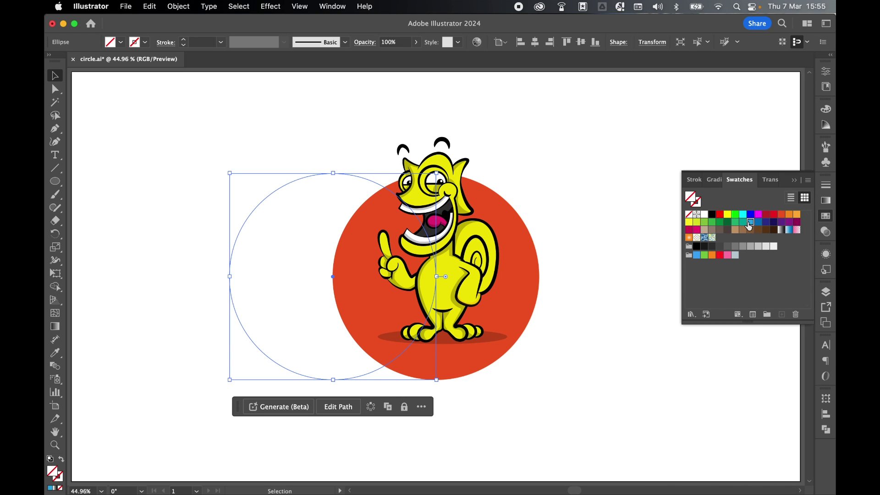
left_click(750, 223)
left_click(829, 220)
left_click(826, 415)
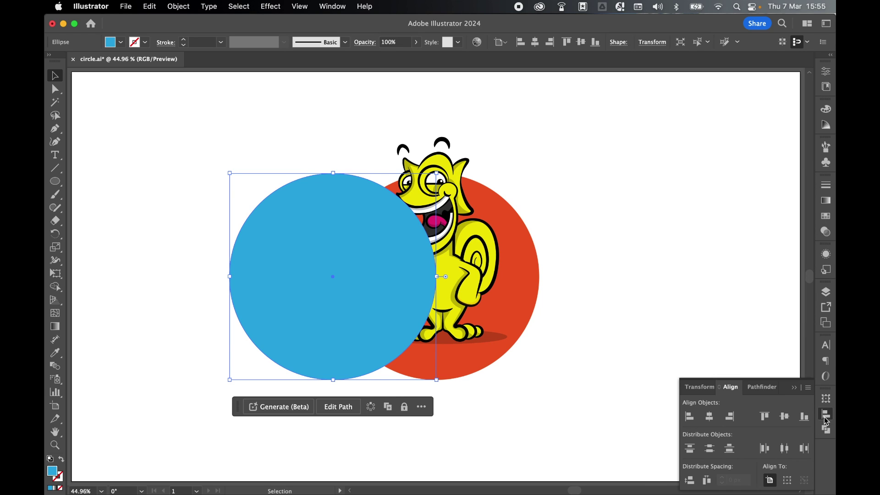
Step: Centre the blue circle on the red-orange circle, using the red-orange circle as key object
left_click(526, 254, "shift")
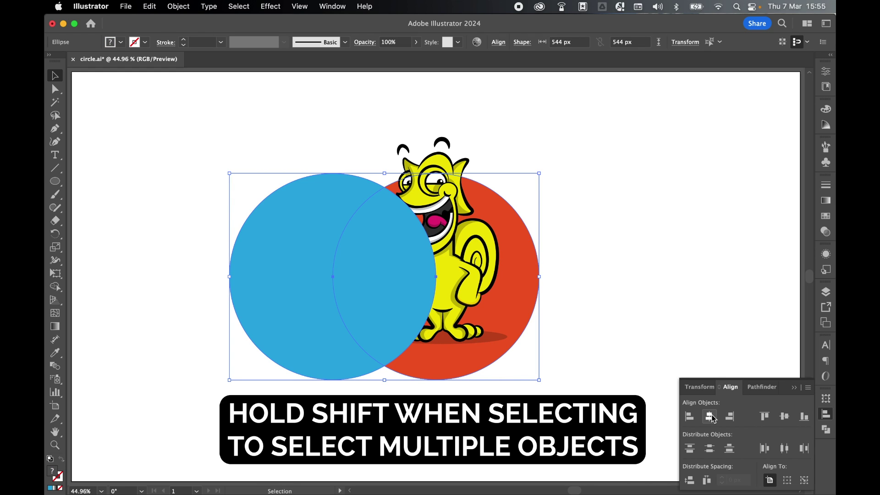
left_click(804, 480)
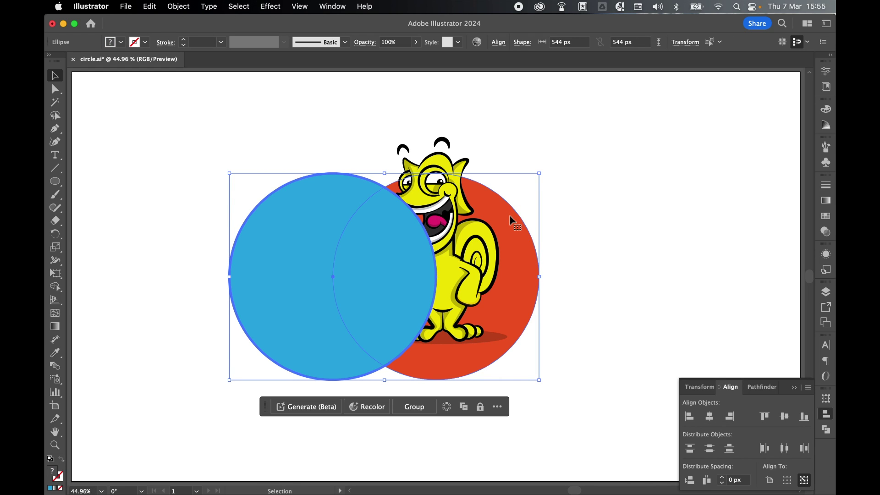
left_click(510, 219)
left_click(709, 417)
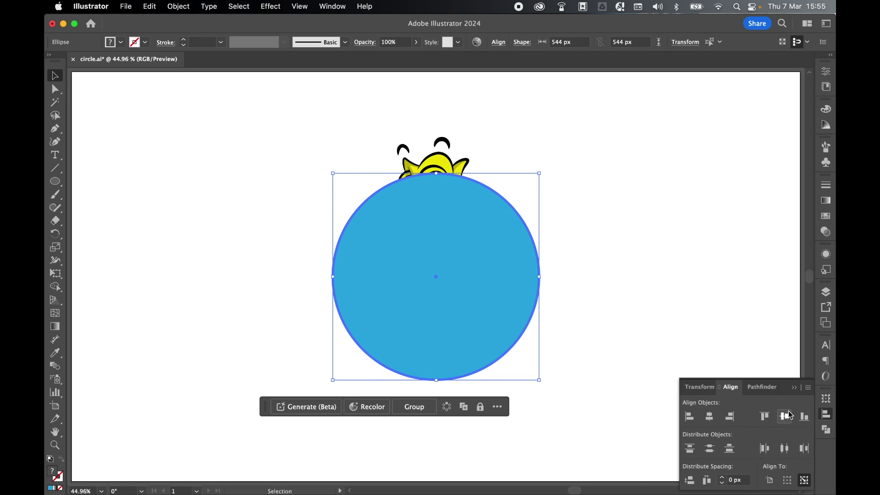
left_click(674, 295)
left_click(55, 181)
Step: Draw a 544 × 397 px blue rectangle over the circle's top half and select both shapes
left_click(81, 183)
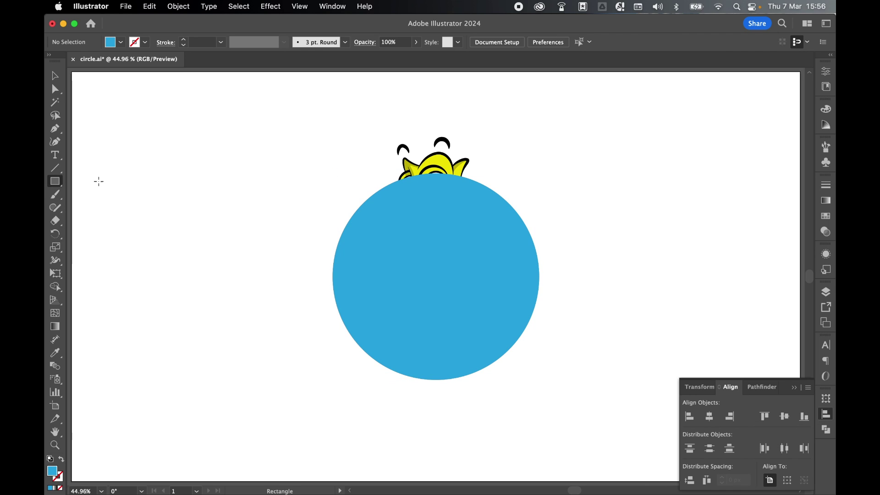
left_click_drag(334, 277, 541, 126)
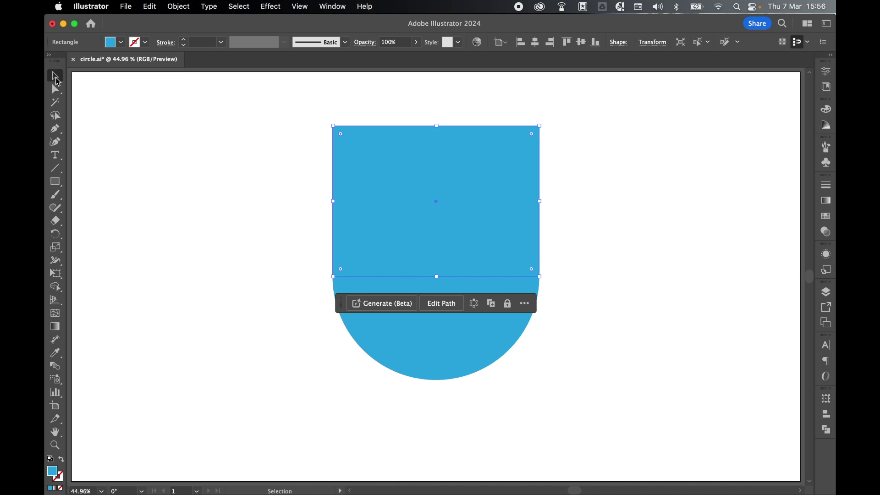
key("v")
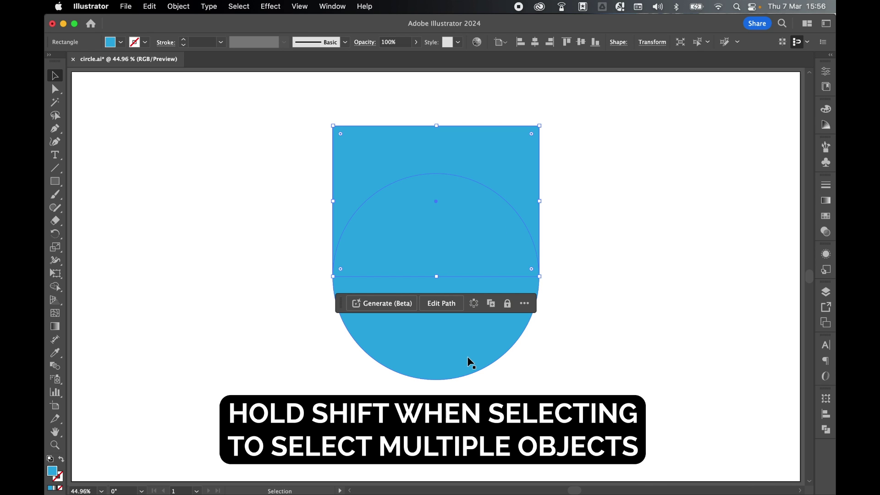
left_click(433, 360, "shift")
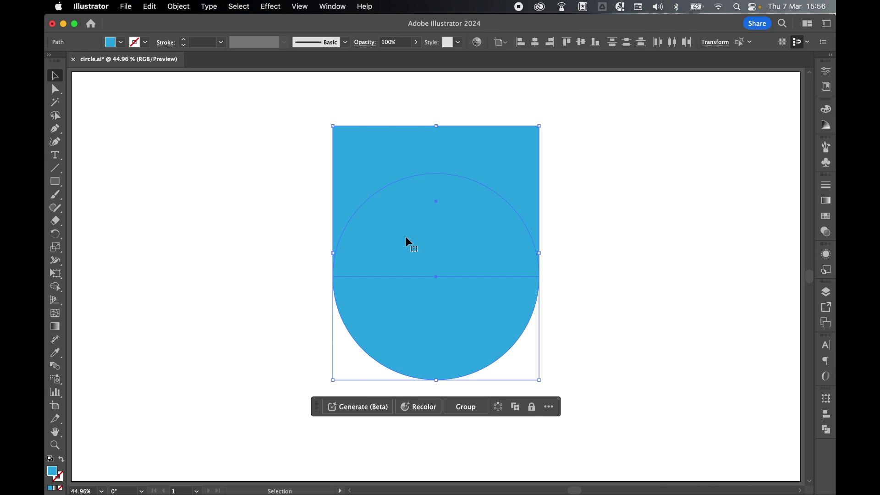
Step: Merge the rectangle and blue circle into one shield-shaped compound shape with Pathfinder
left_click(827, 433)
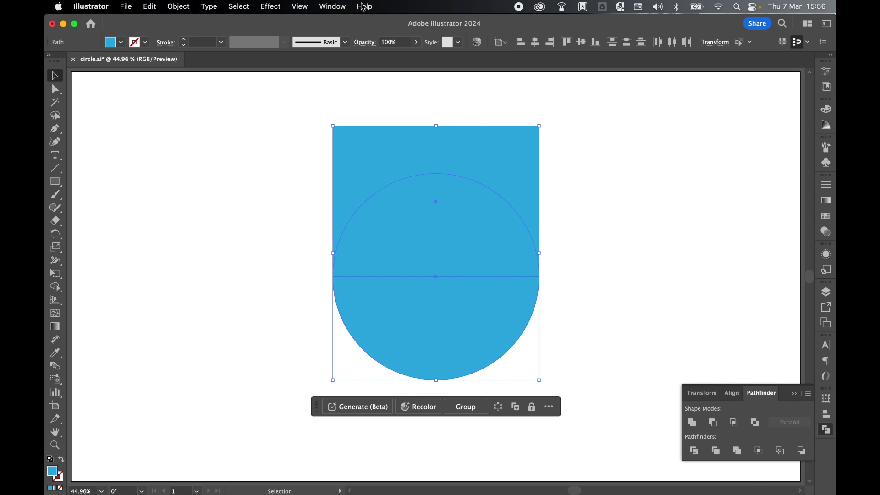
left_click(331, 7)
left_click(694, 427)
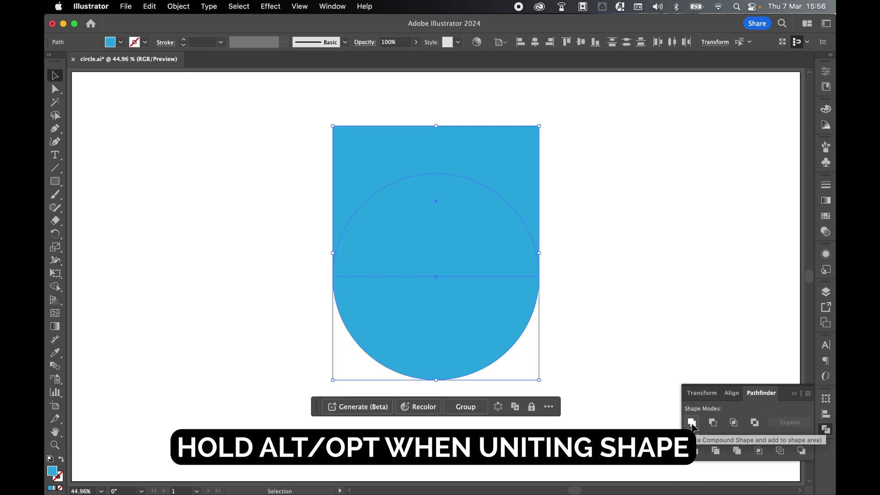
left_click(692, 424, "alt")
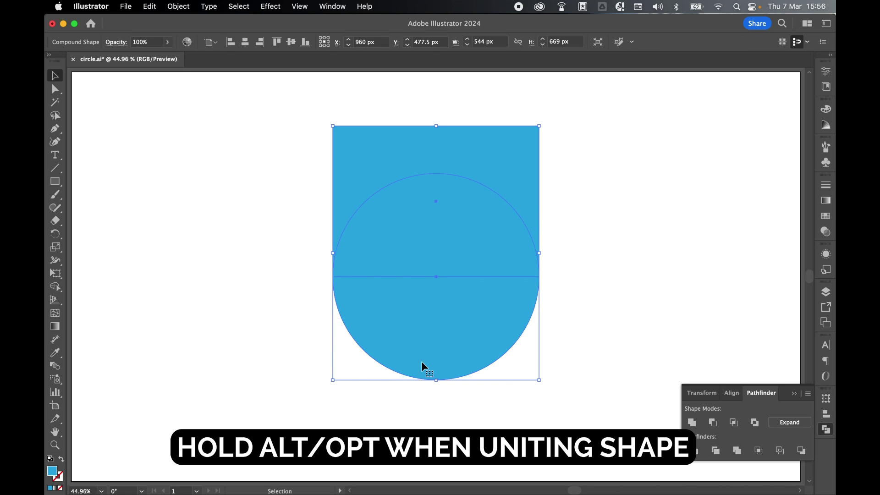
Step: Move the shield shape left to check the artwork, then undo so it stays centred at X 960
left_click(640, 223)
left_click(484, 196)
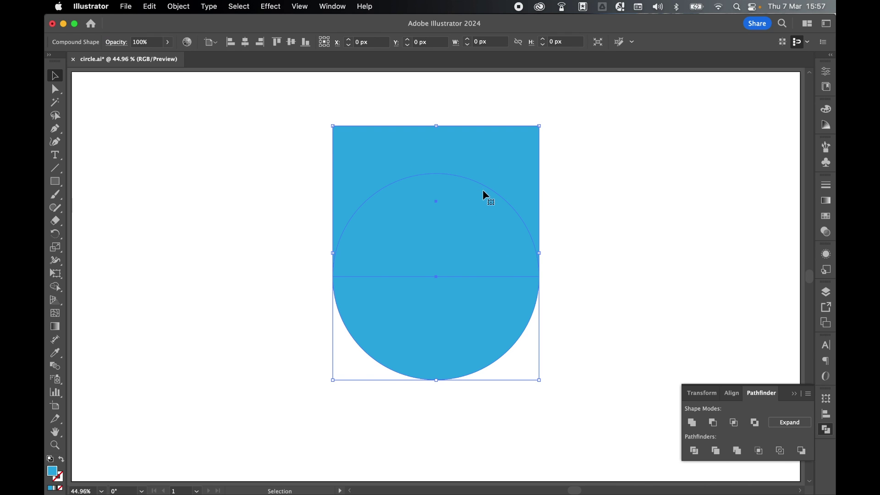
left_click_drag(476, 184, 371, 184)
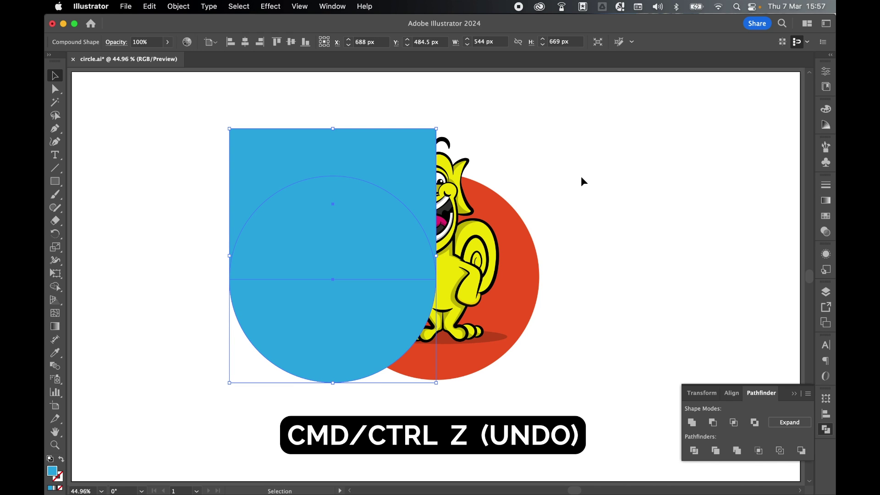
key("super+z")
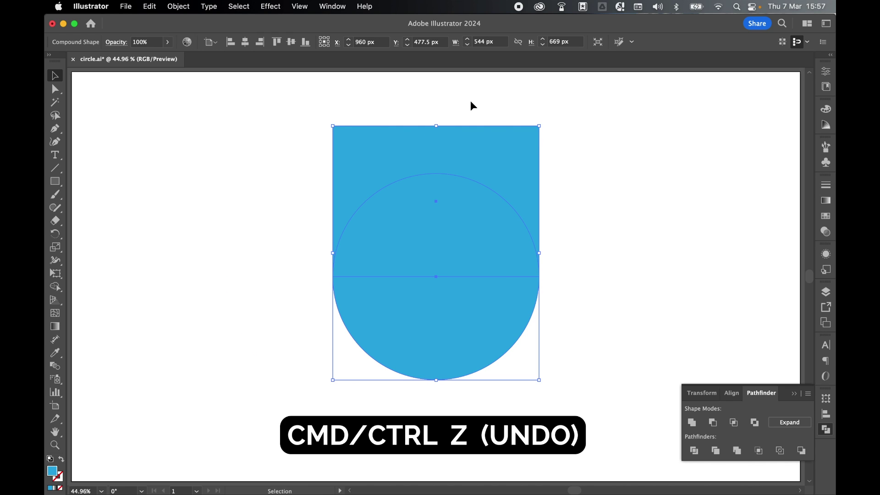
left_click(168, 41)
Step: Lower the shield shape's opacity, then clip the orange circle and character inside it with Object > Clipping Mask > Make
left_click_drag(166, 56, 155, 59)
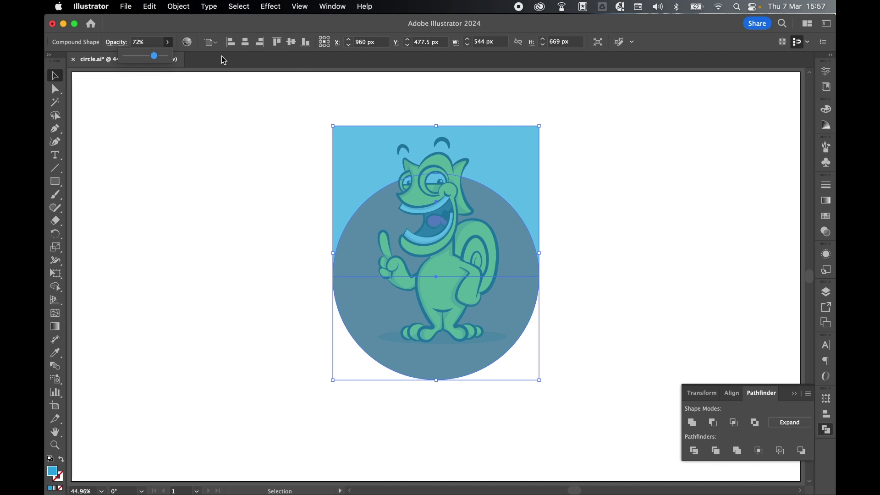
left_click(510, 109)
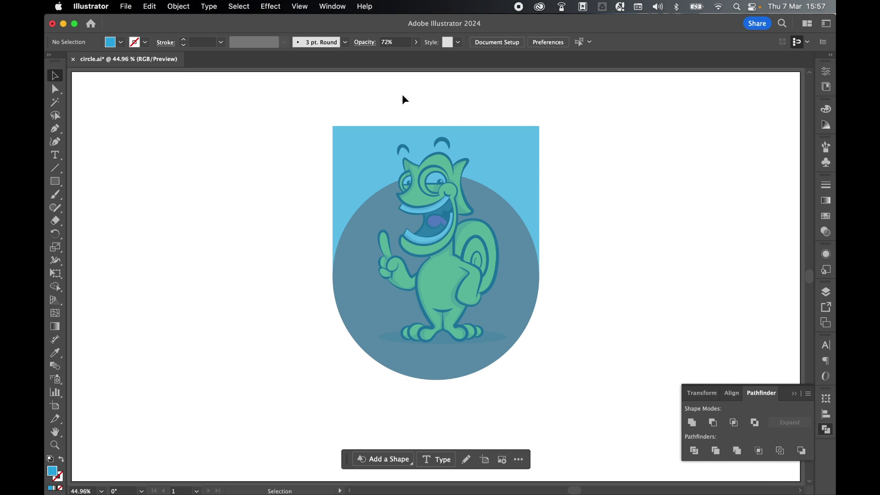
left_click_drag(389, 98, 477, 165)
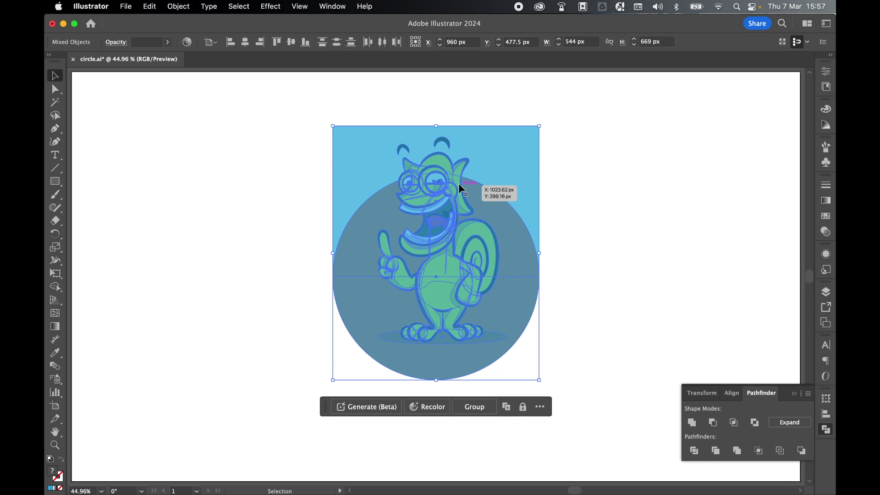
left_click(178, 7)
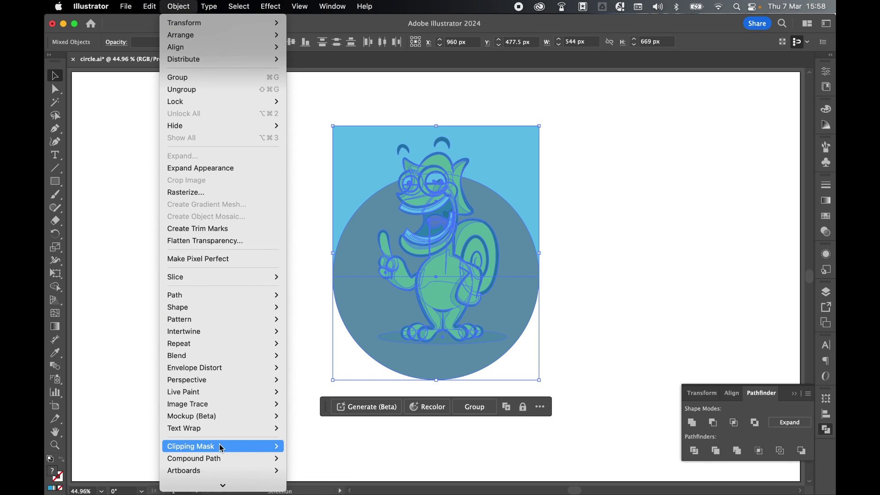
mouse_move(220, 446)
left_click(314, 447)
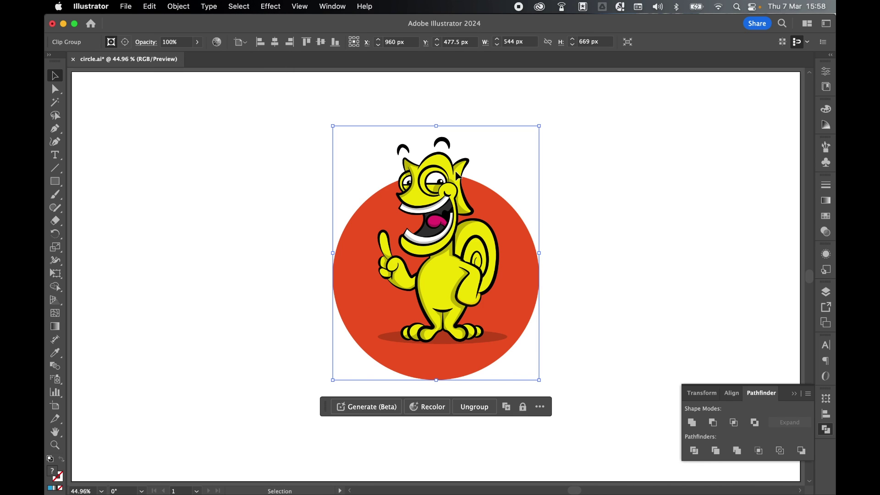
Step: Inside the clip group, enlarge the character and reposition it so its head rises above the circle
double_click(439, 205)
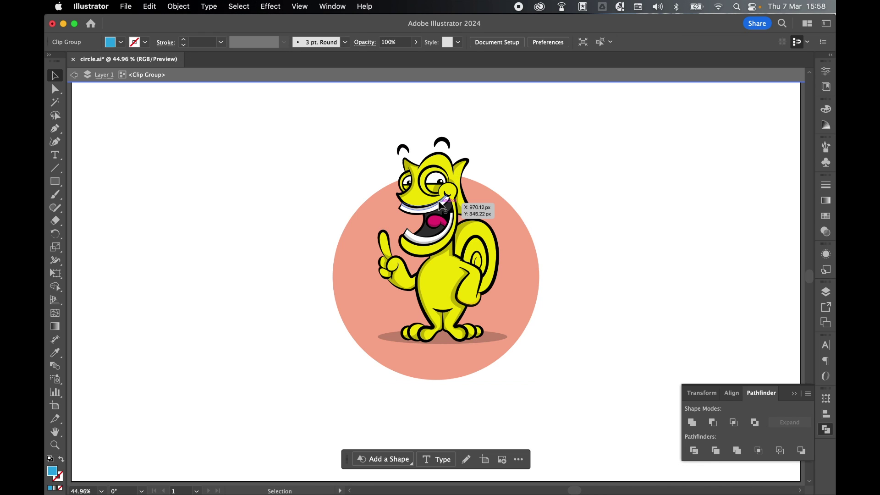
left_click(436, 206)
left_click(436, 206)
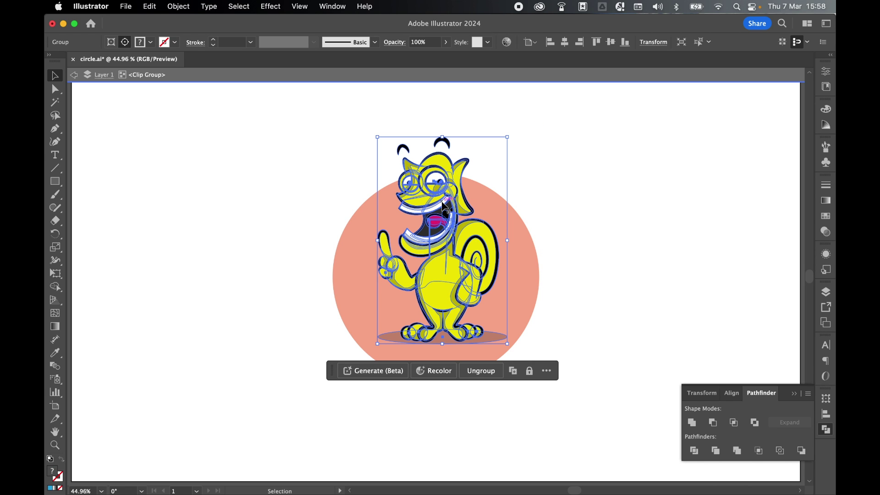
left_click_drag(436, 207, 429, 224)
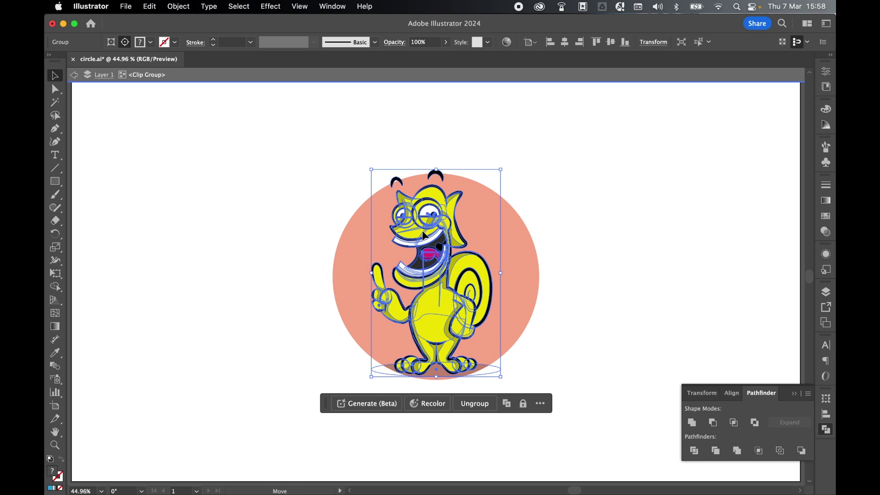
left_click_drag(501, 171, 518, 144)
mouse_move(441, 236)
left_mouse_down()
mouse_move(427, 205)
mouse_move(443, 218)
left_mouse_up()
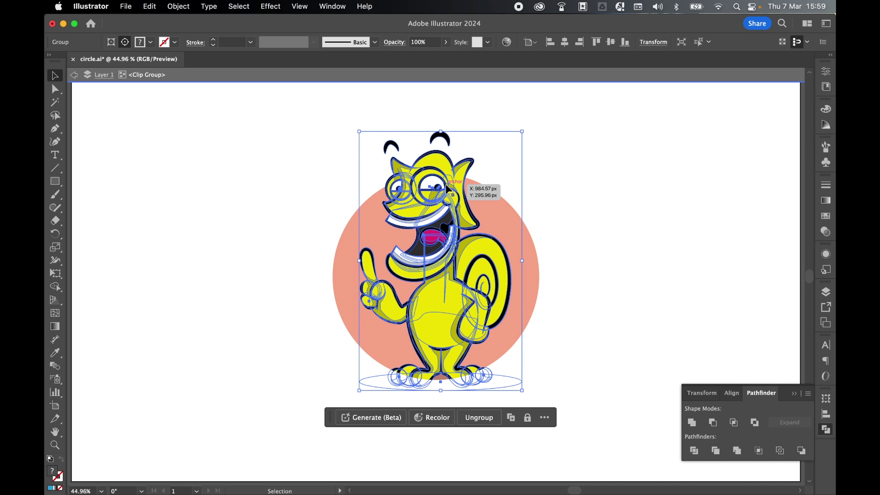
Step: Select the shield-shaped clipping path and switch to the Direct Selection tool
left_click(300, 294)
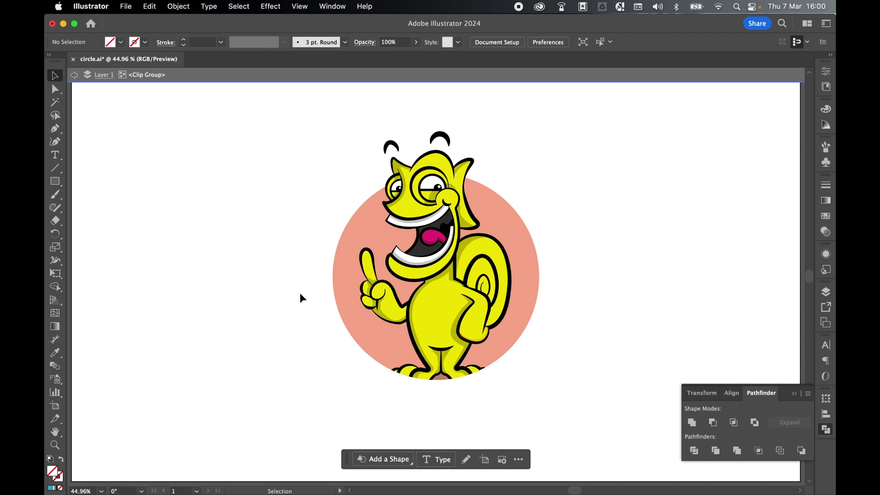
left_click(339, 184)
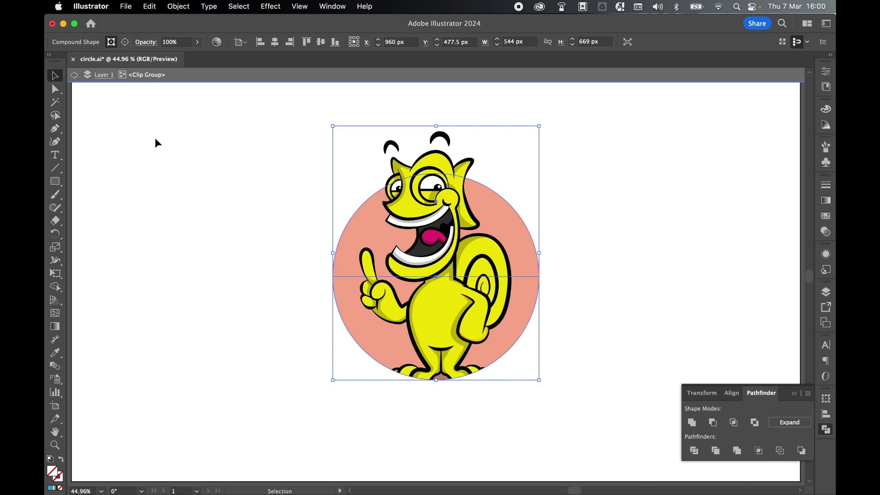
left_click(57, 90)
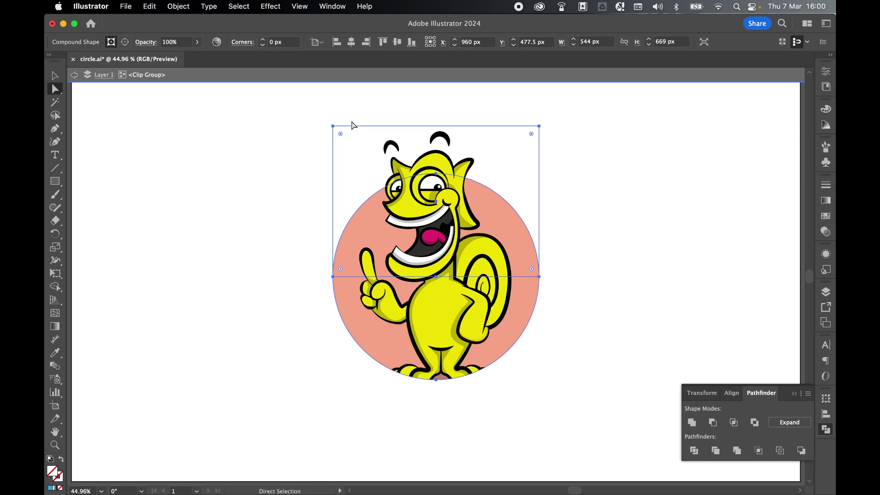
Step: Drag the clipping shape's top-left and bottom-left corner points outward to widen its left side
left_click(334, 126)
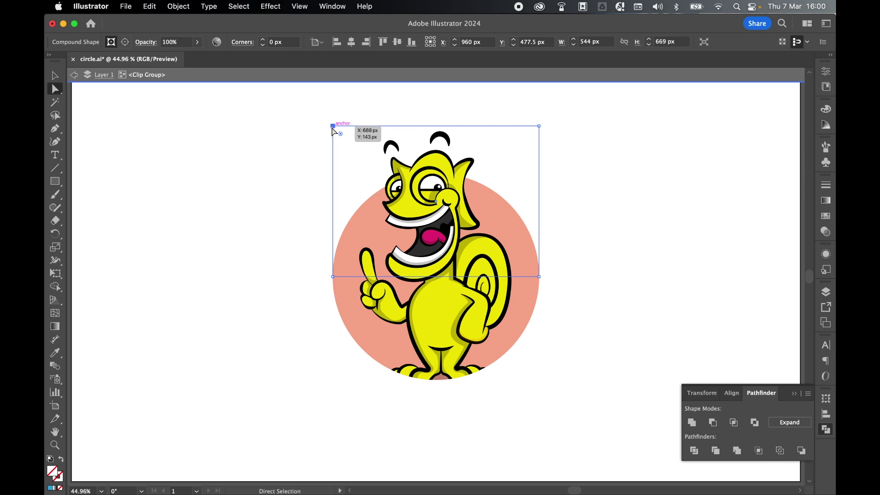
left_click(333, 277, "shift")
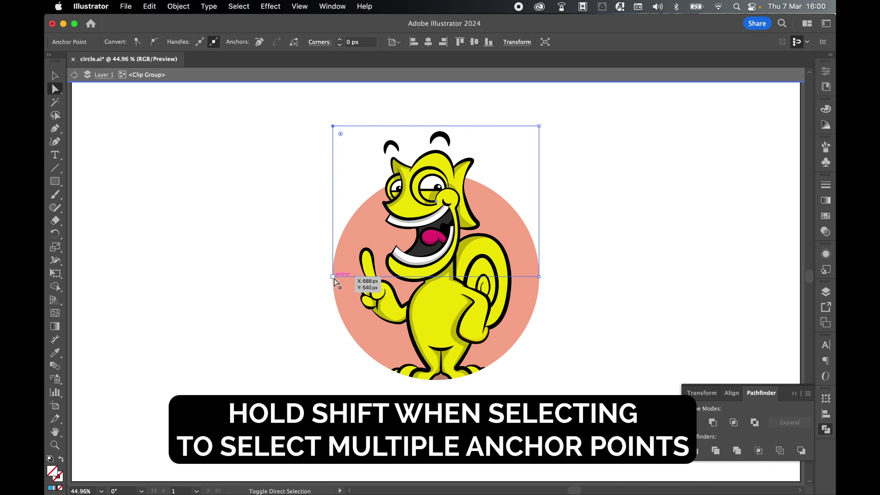
left_click_drag(334, 279, 300, 278)
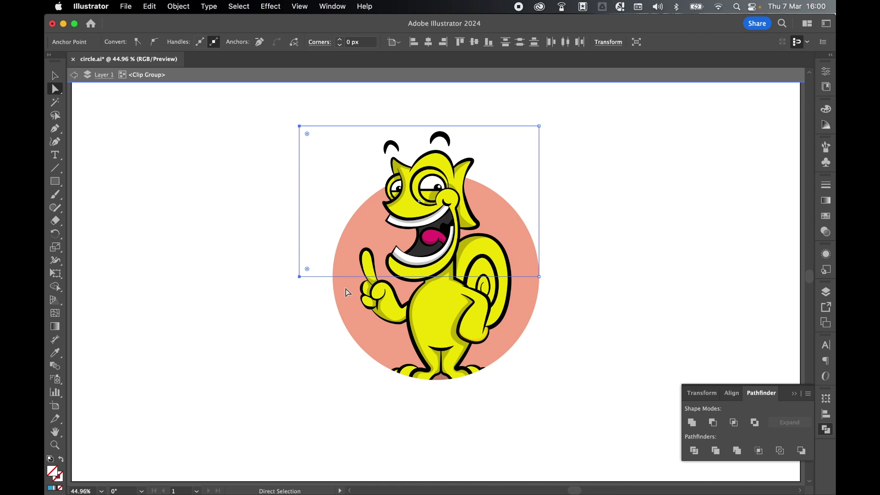
Step: Drag the bottom-right and top-right corner points outward to widen the right side
left_click(539, 277)
left_click(540, 128)
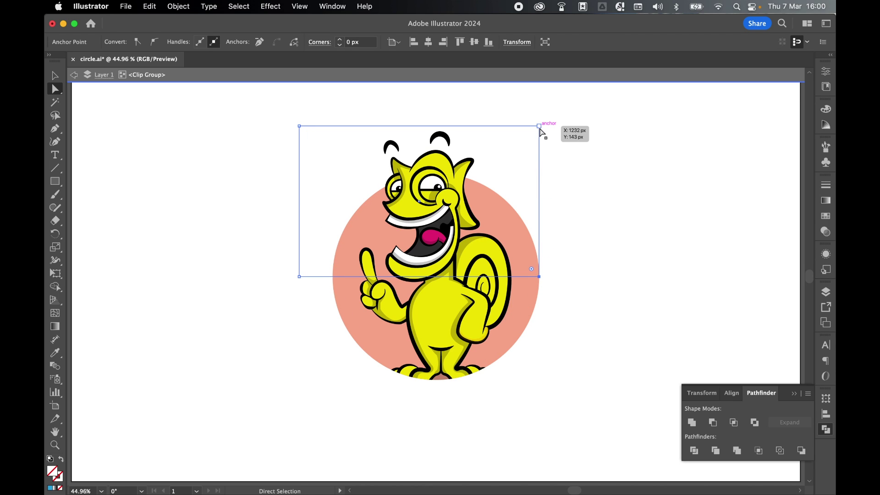
left_click(540, 128, "shift")
left_click_drag(540, 128, 586, 129)
left_click(510, 284)
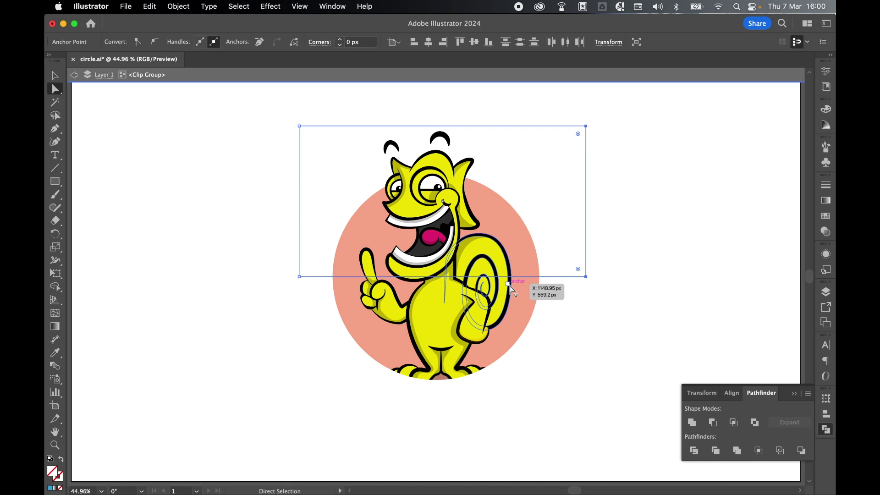
left_click(55, 76)
Step: Nudge the character slightly lower, exit the clip group to the full artwork, and close Pathfinder
left_click(440, 205)
left_click_drag(440, 205, 439, 220)
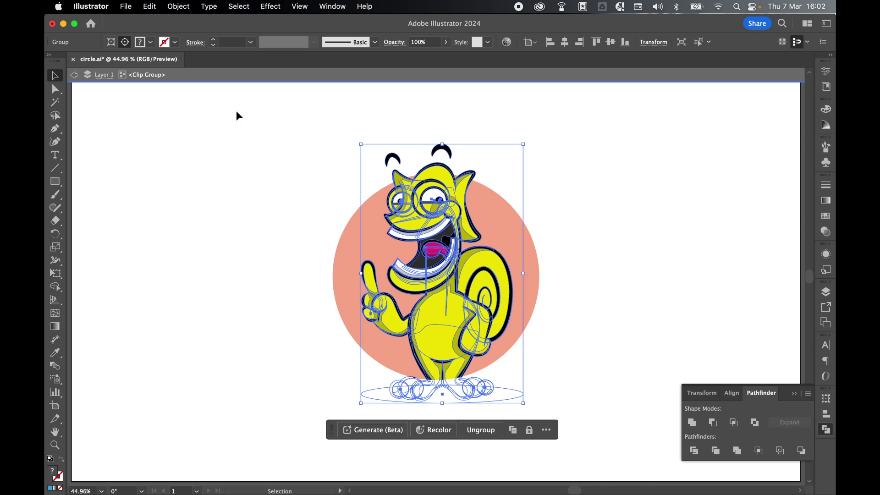
left_click(107, 74)
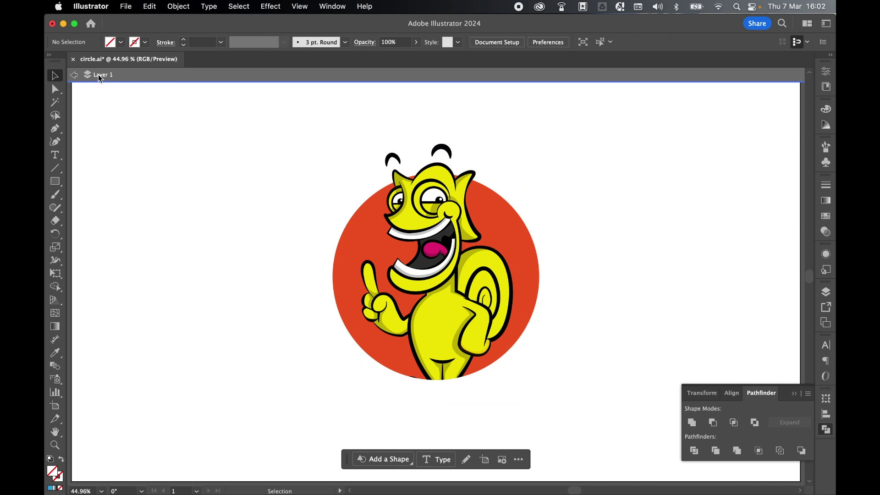
left_click(74, 74)
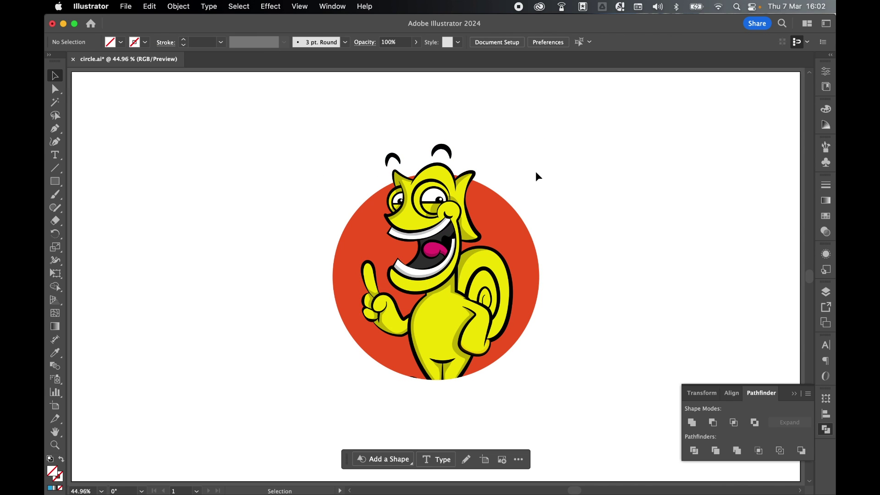
left_click(680, 356)
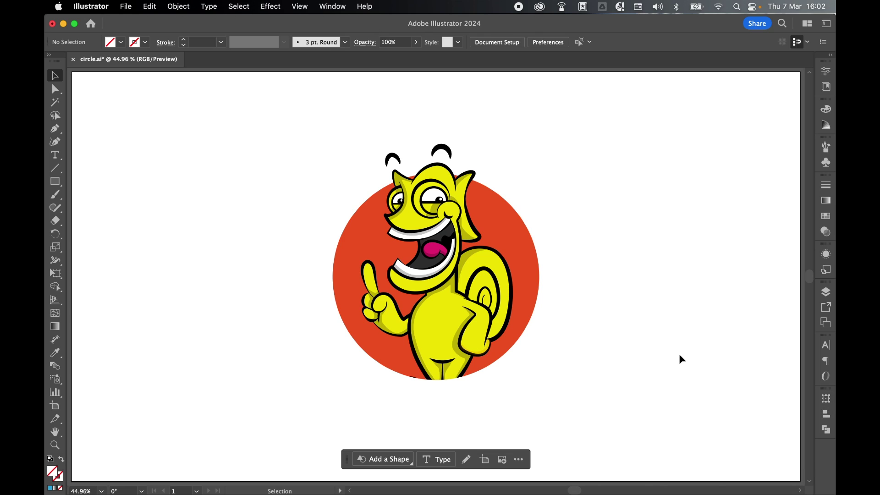